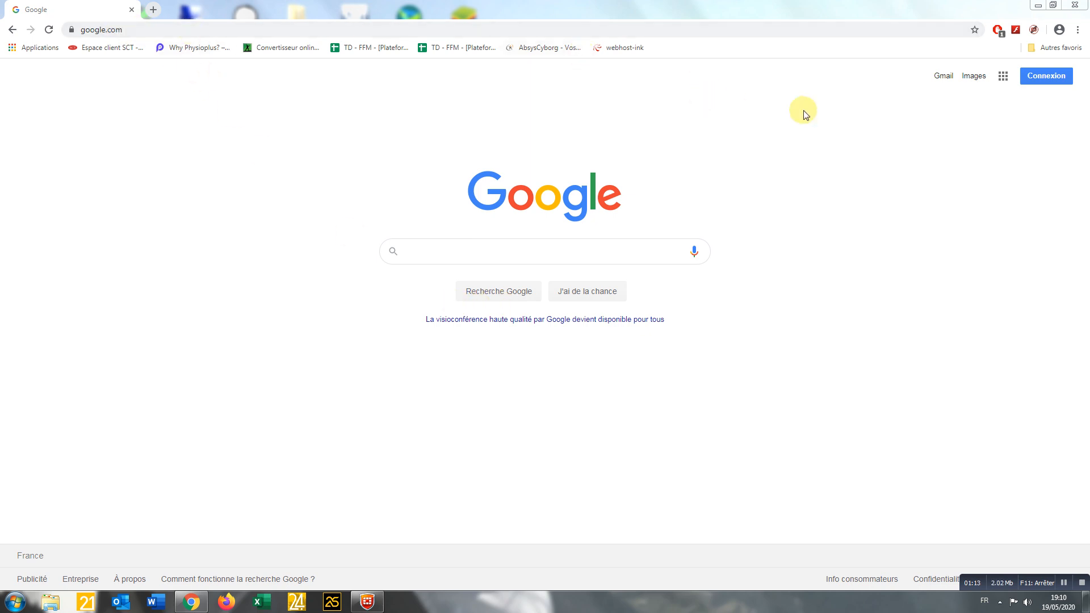
Sign in to the Google account on the kineactu.com domain by choosing it from the account list and entering its password.
left_click(1032, 79)
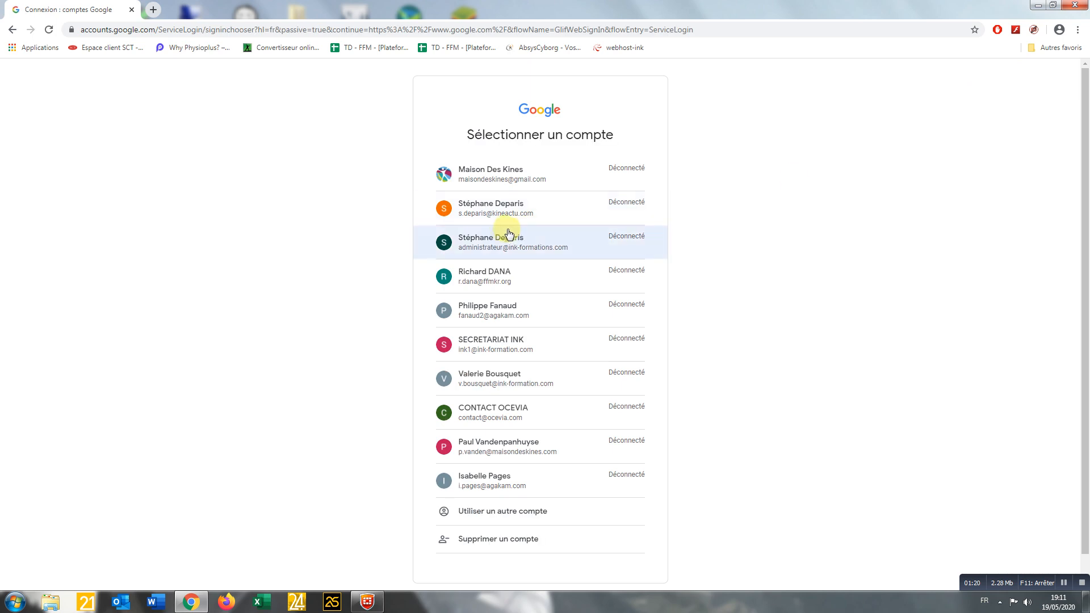
left_click(486, 208)
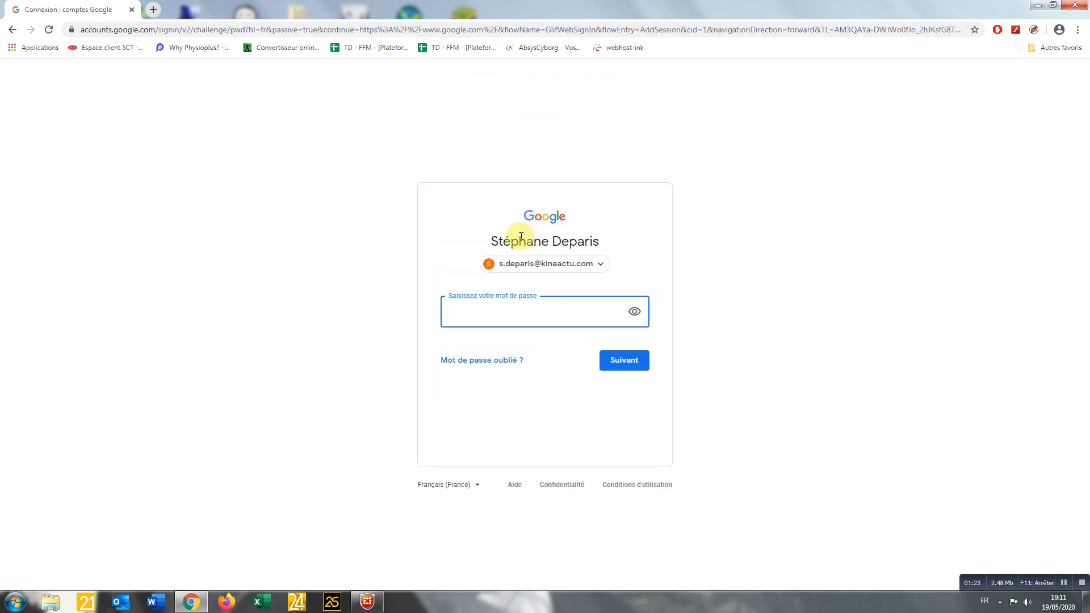
type("••••••••")
key("Return")
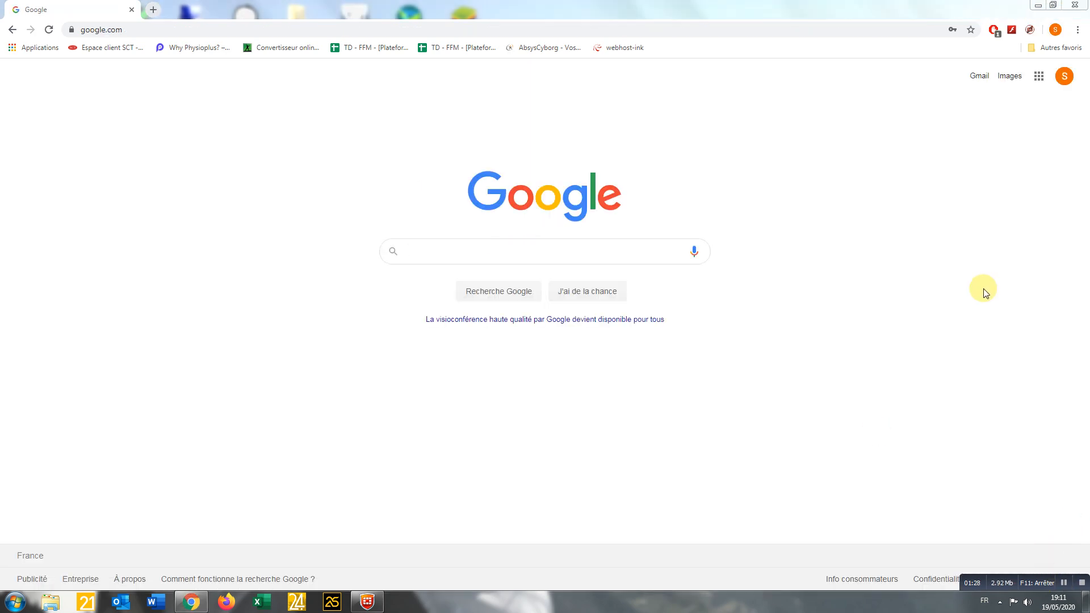
Open Google Drive from the Google apps and look through the options for creating or importing items.
left_click(1038, 79)
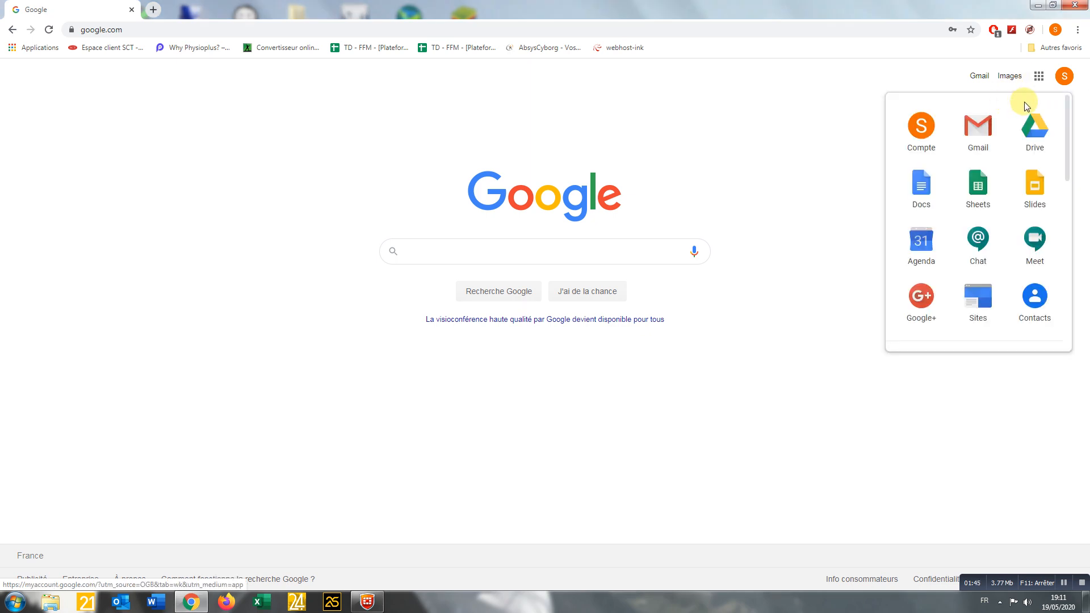
left_click(1039, 128)
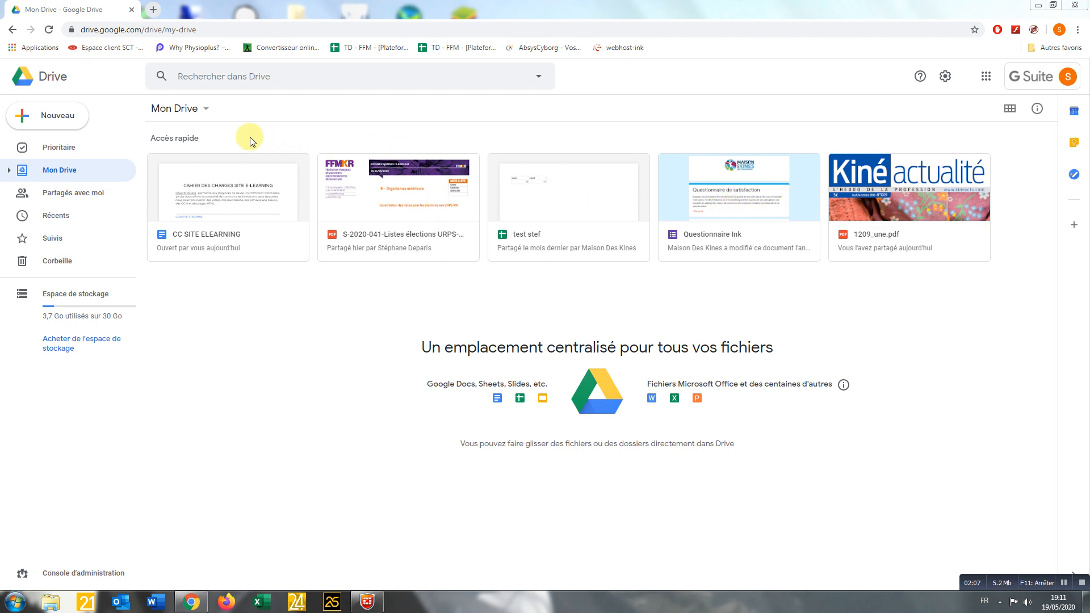
left_click(55, 115)
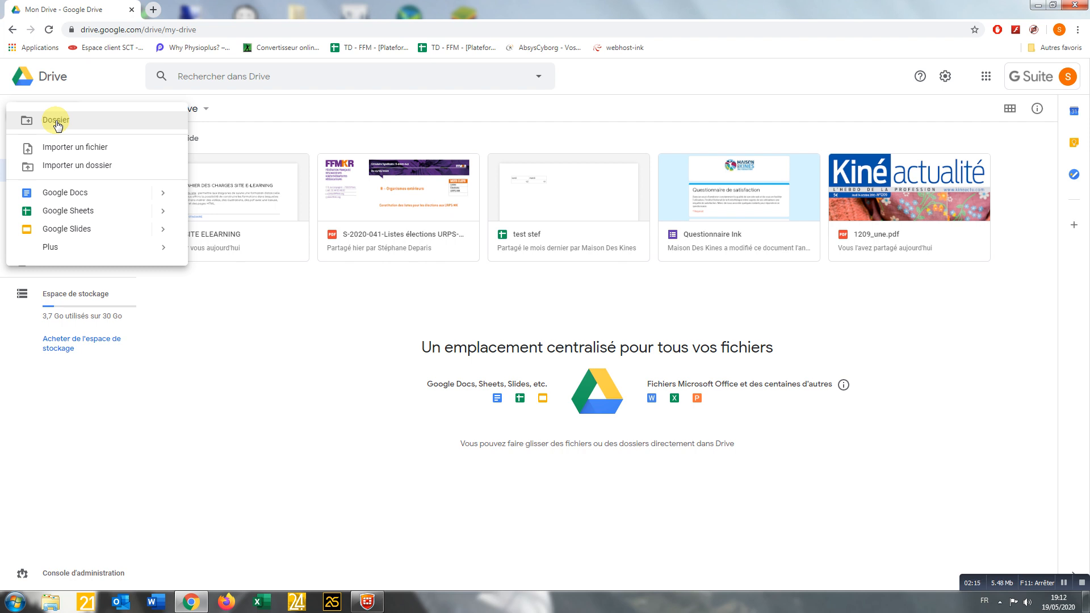
left_click(225, 343)
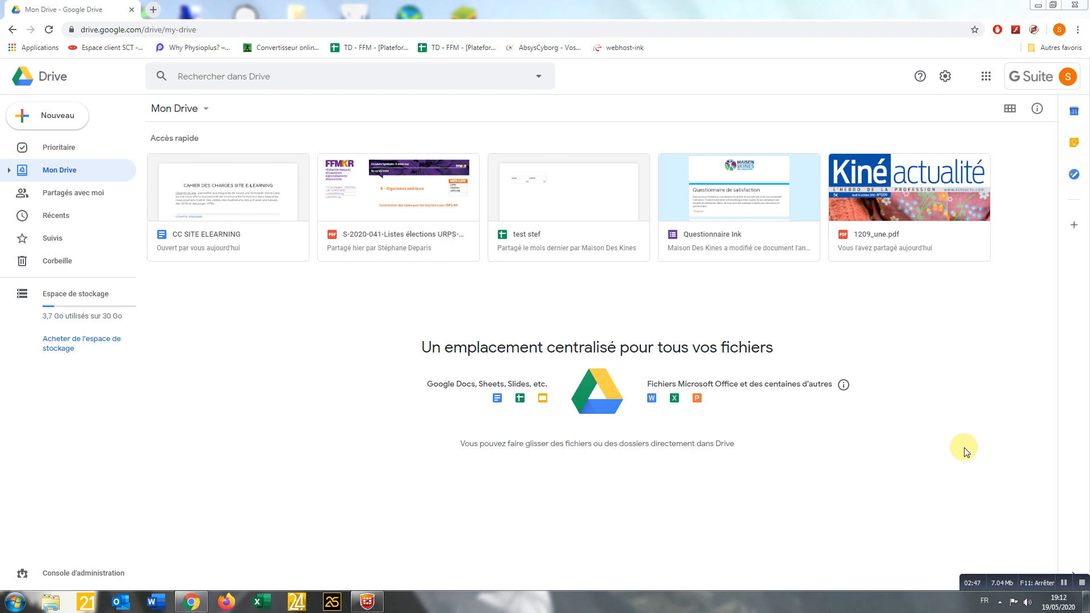
Show the items shared with me, try the grid view and return to the list view, and open the folder Dossier informatique.
left_click(47, 198)
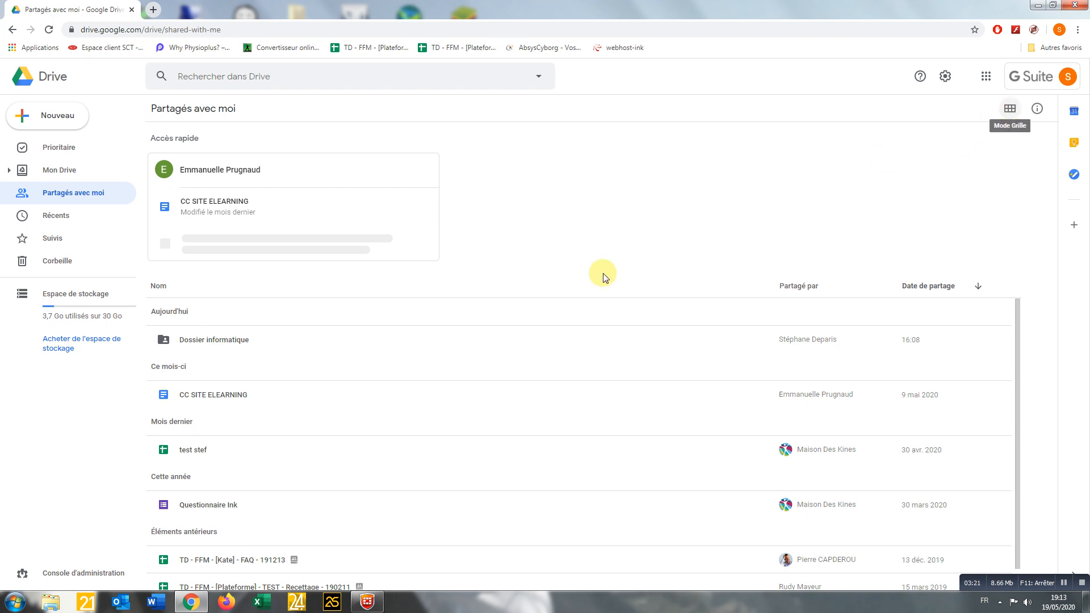
left_click(1010, 109)
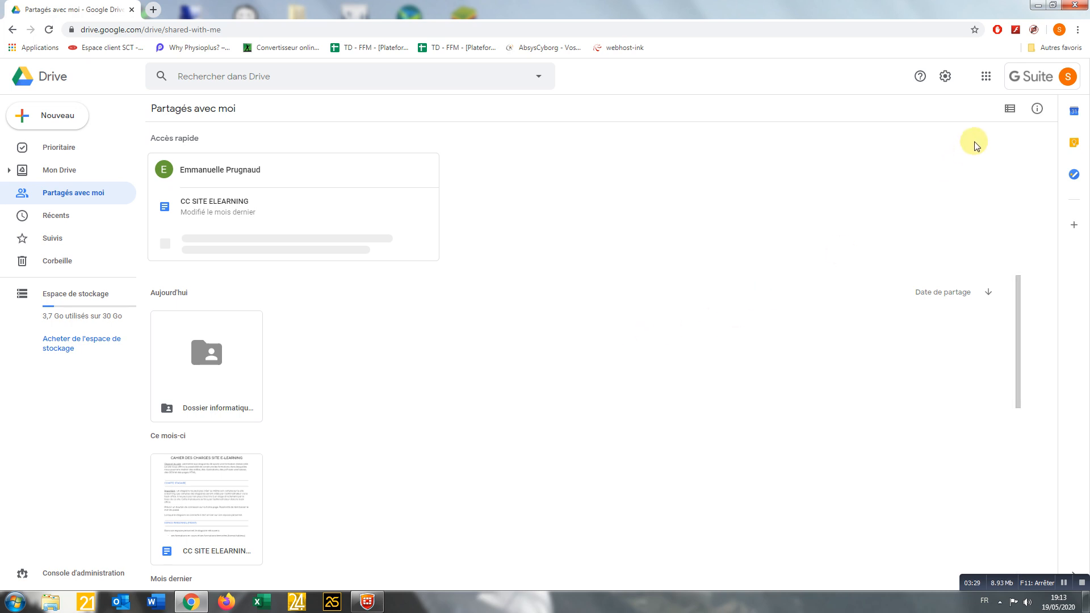
left_click(1009, 114)
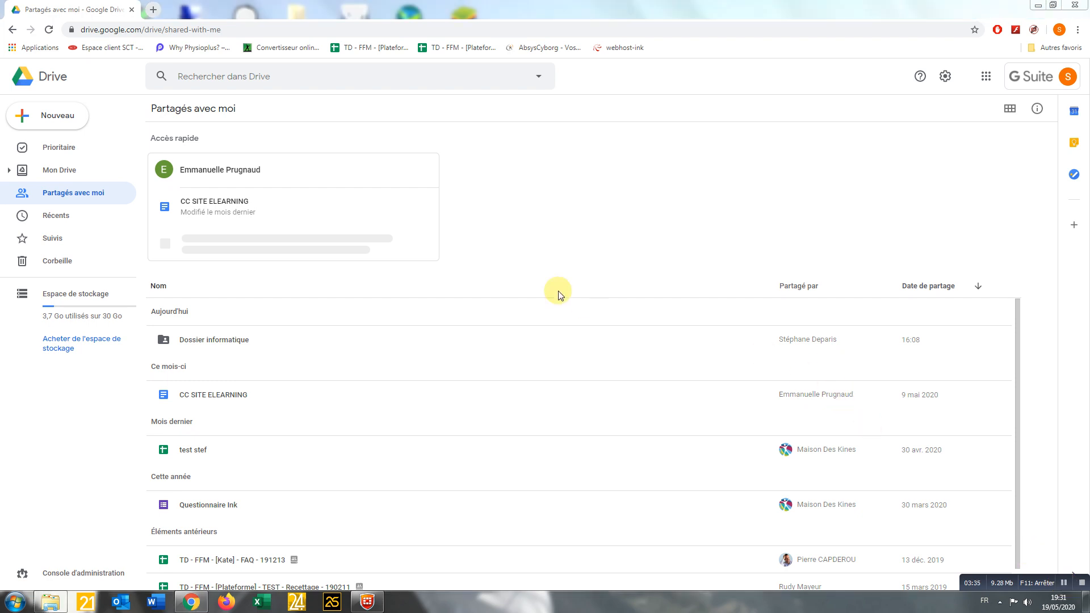
double_click(199, 341)
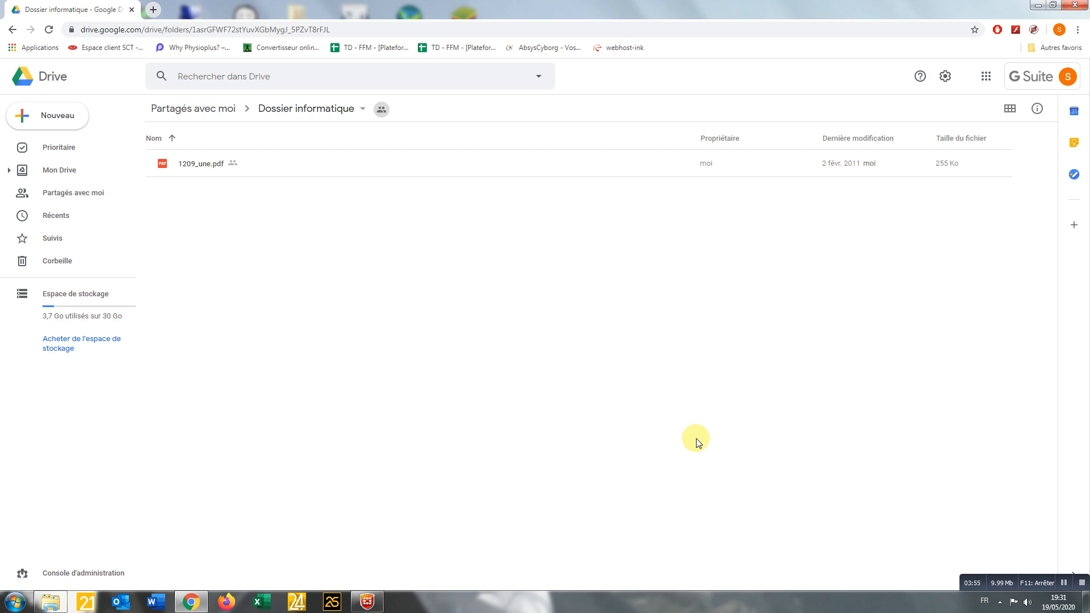
Upload the file 16D42G2.pdf from the Documents library into the folder Dossier informatique.
right_click(182, 204)
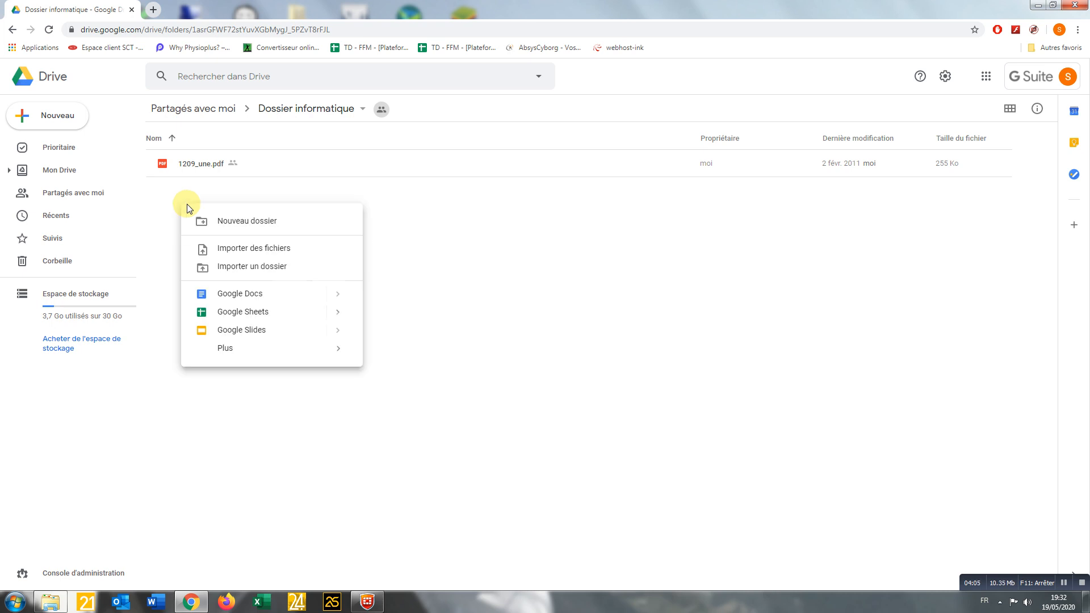
left_click(51, 115)
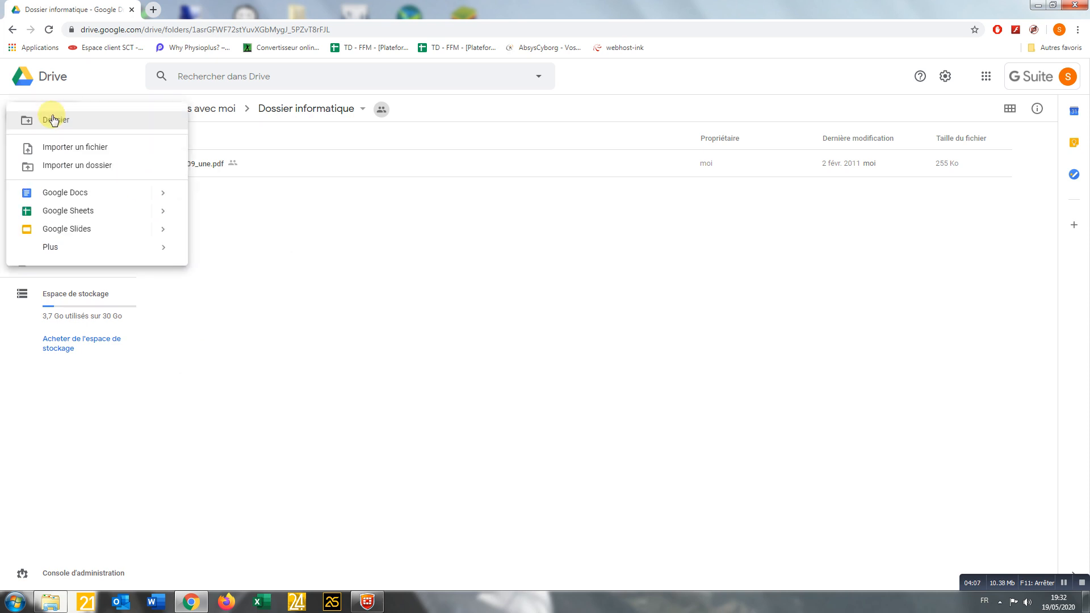
left_click(71, 147)
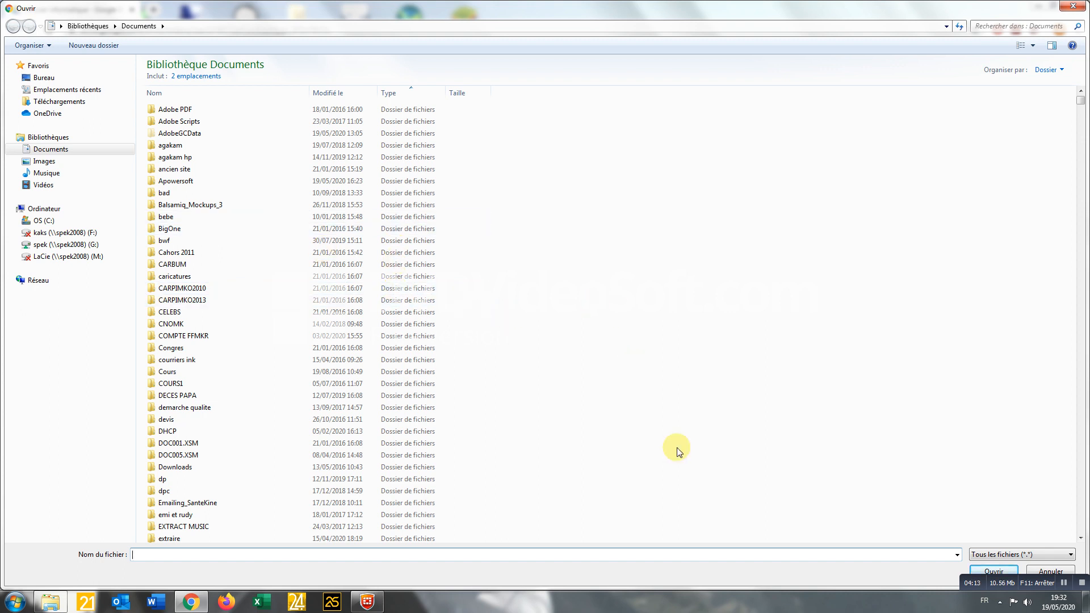
left_click(223, 460)
scroll(223, 460, "down", 12)
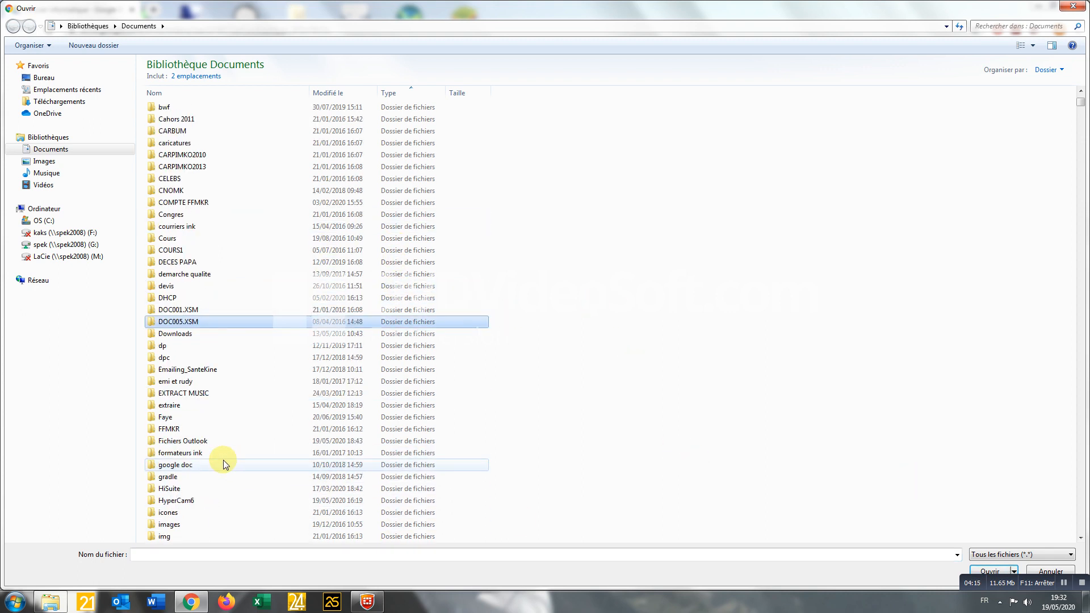
scroll(223, 460, "down", 20)
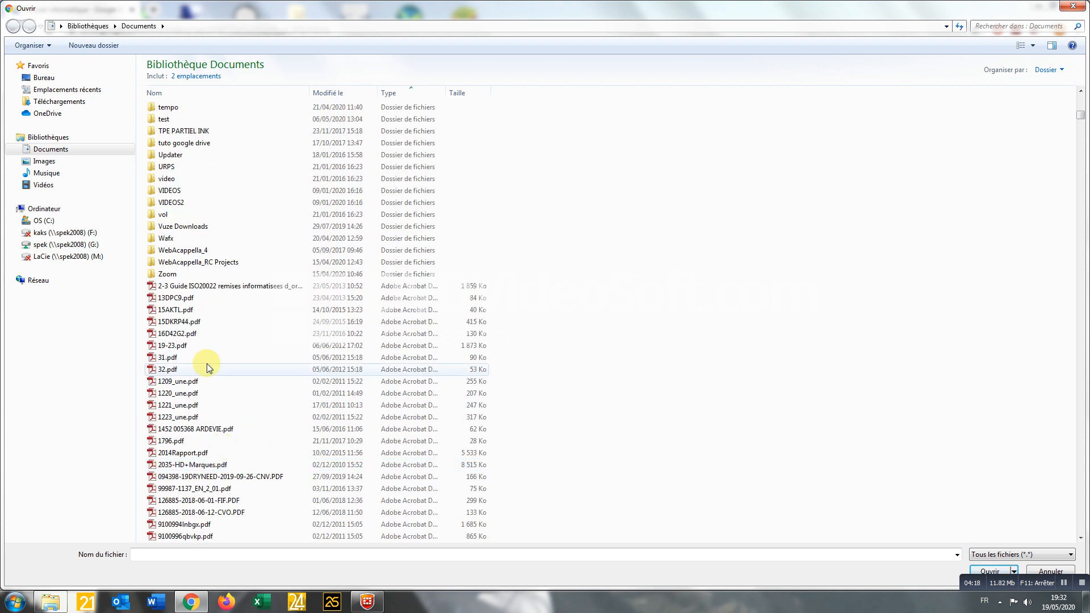
left_click(183, 335)
double_click(182, 335)
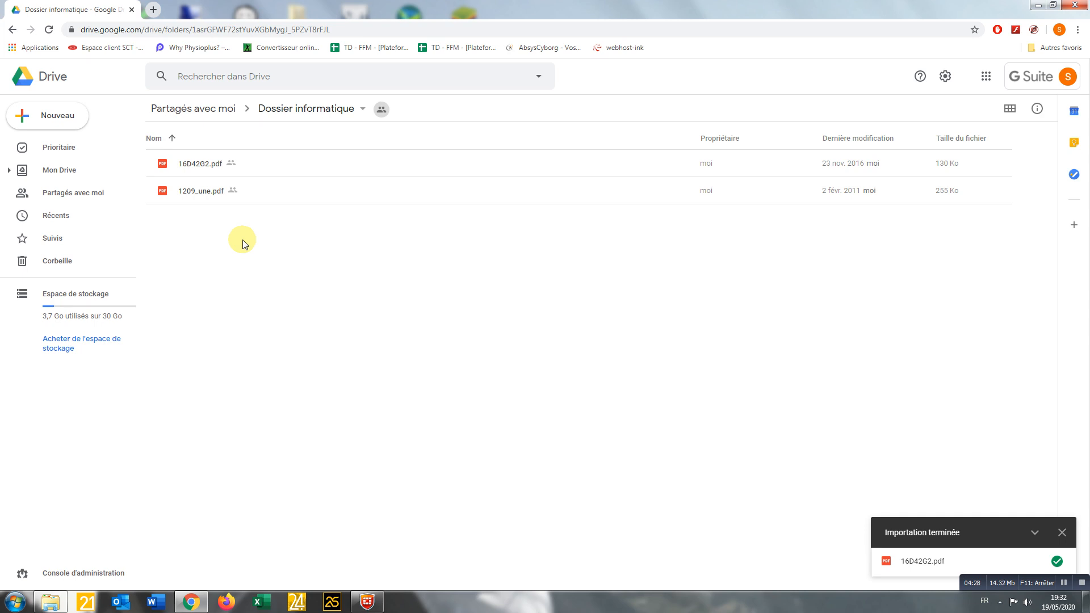
Create a subfolder named Dossier PDF inside Dossier informatique.
right_click(244, 243)
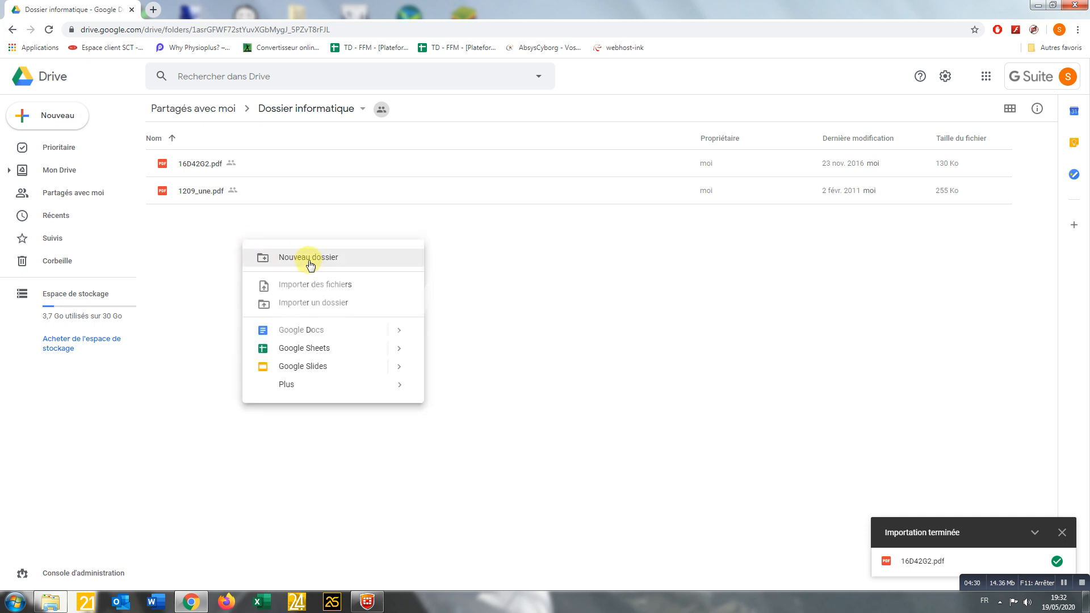
left_click(308, 261)
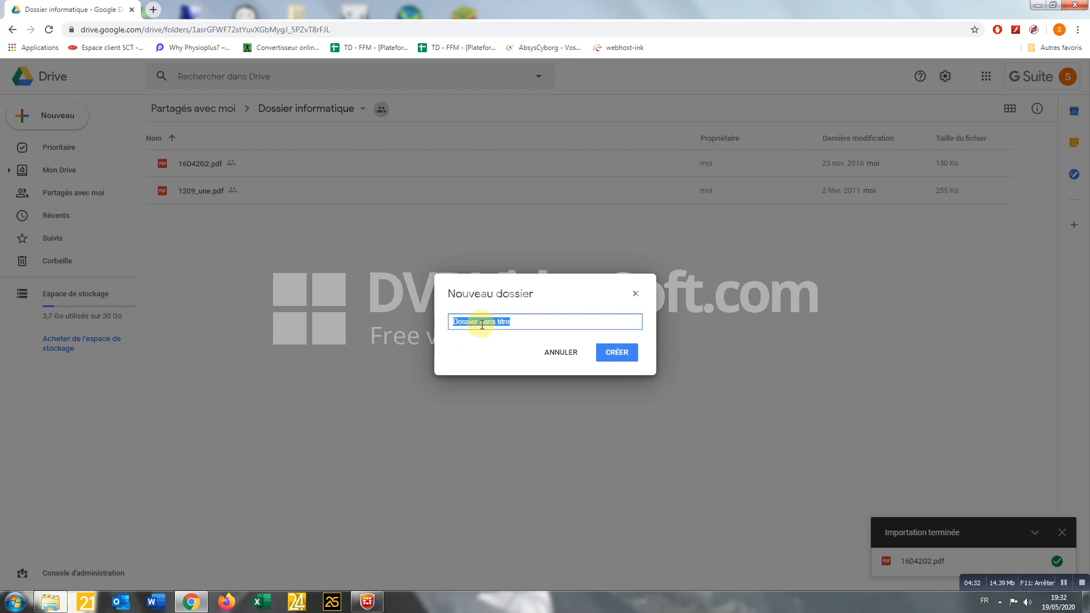
left_click_drag(481, 324, 520, 330)
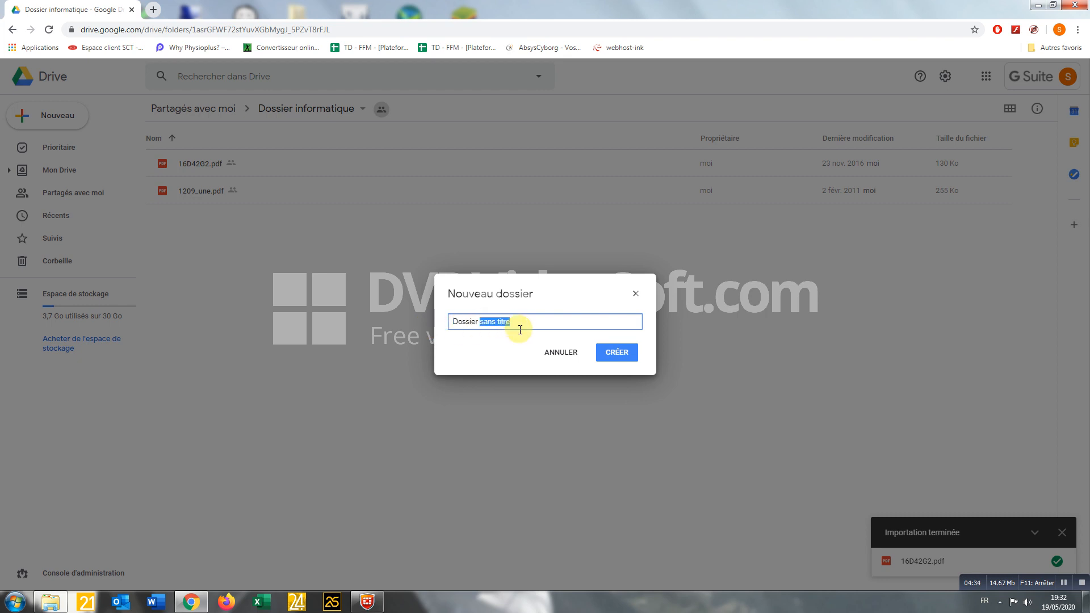
type("PDF")
left_click(619, 353)
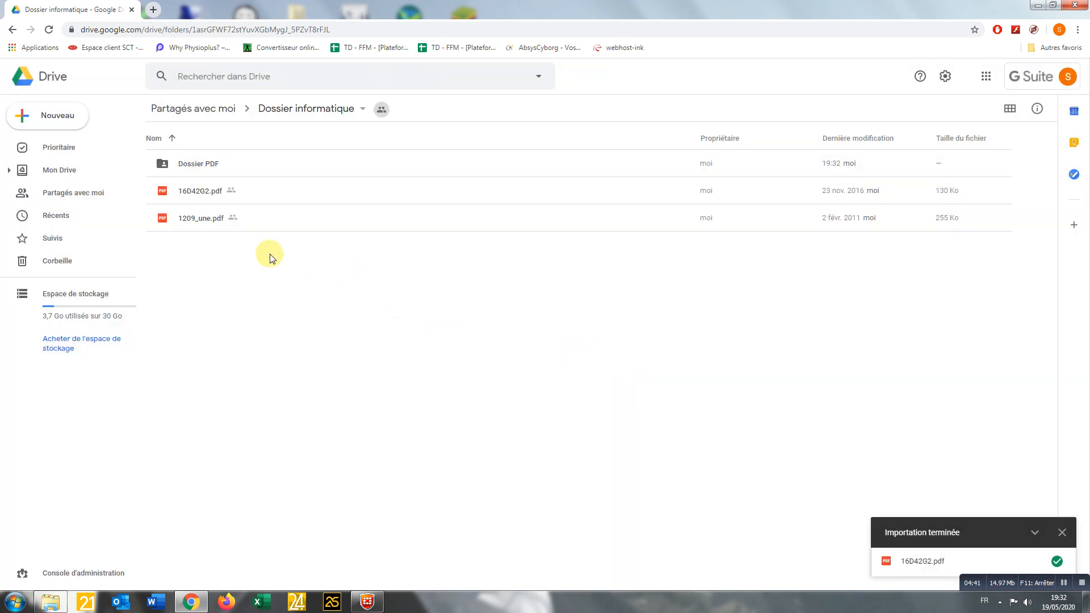
Move 16D42G2.pdf into the Dossier PDF folder and accept the change in sharing access.
left_click(185, 194)
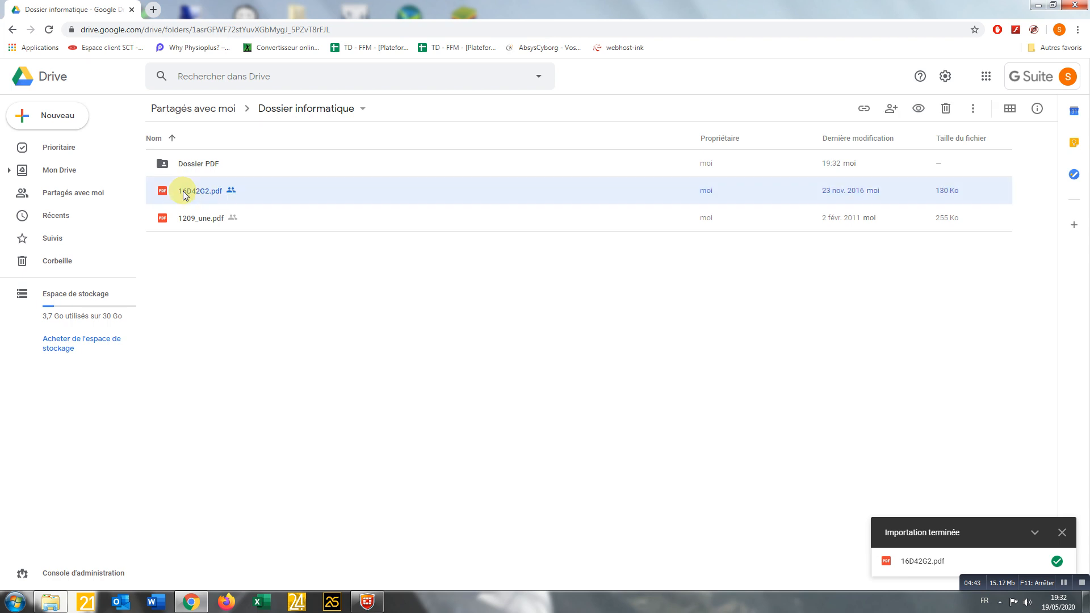
left_click_drag(185, 194, 192, 166)
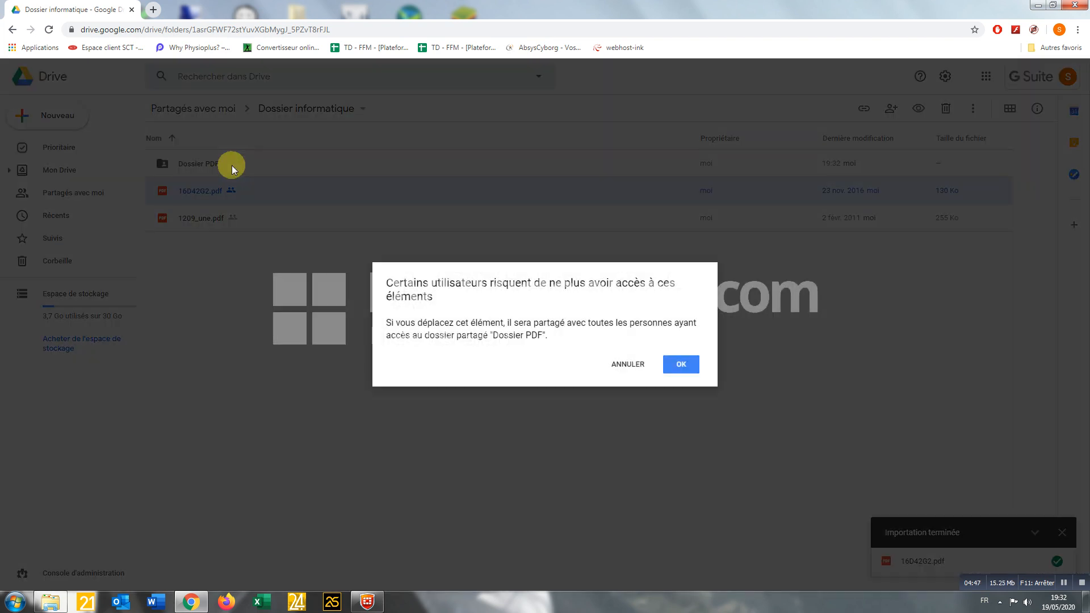
left_click(681, 365)
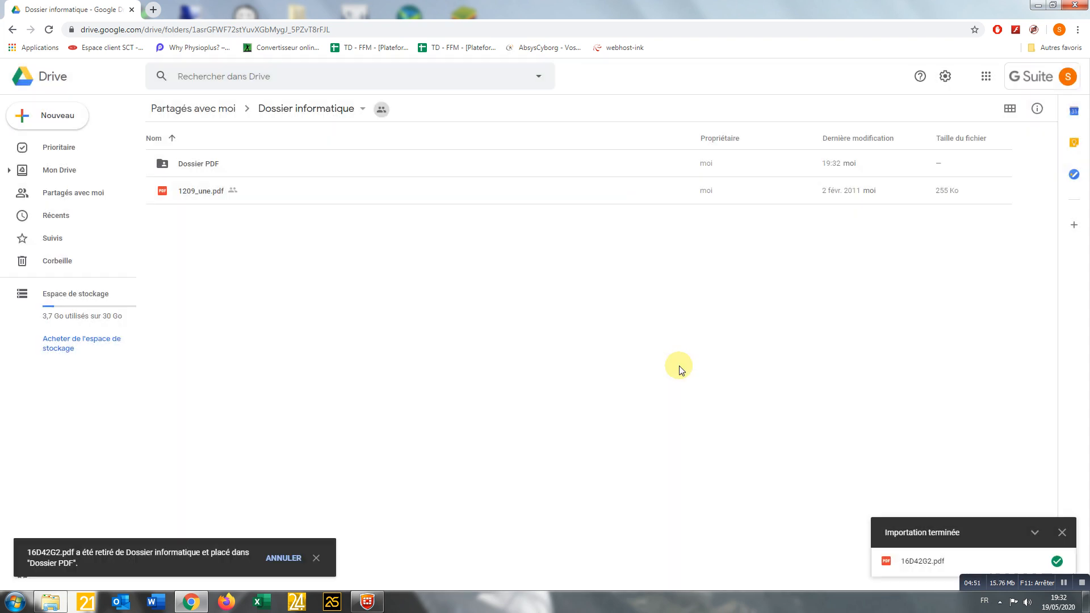
Open the Dossier PDF folder and delete 16D42G2.pdf from it.
double_click(182, 165)
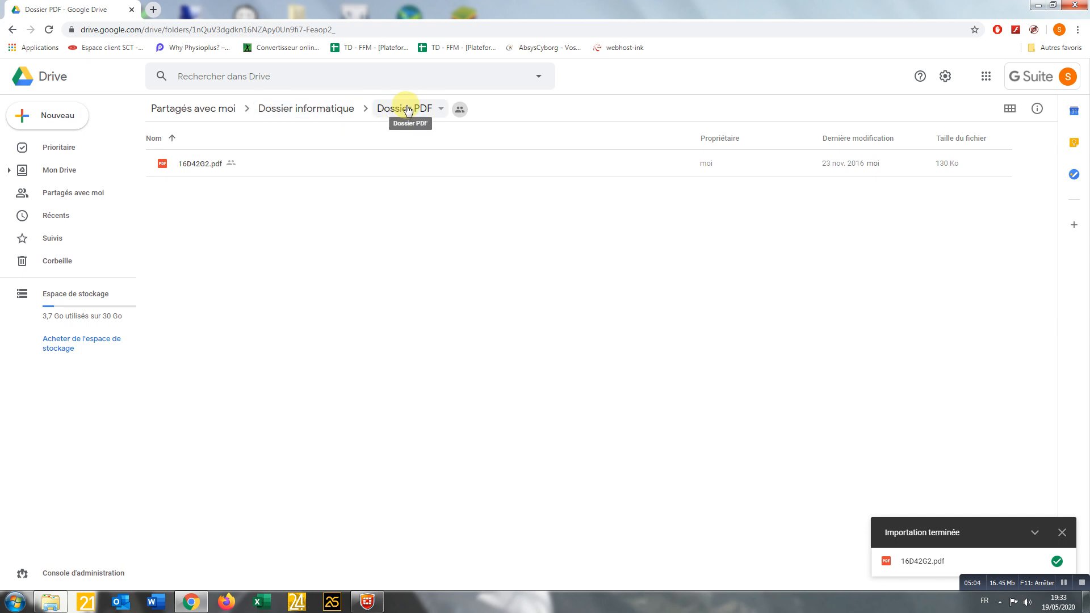
left_click(189, 165)
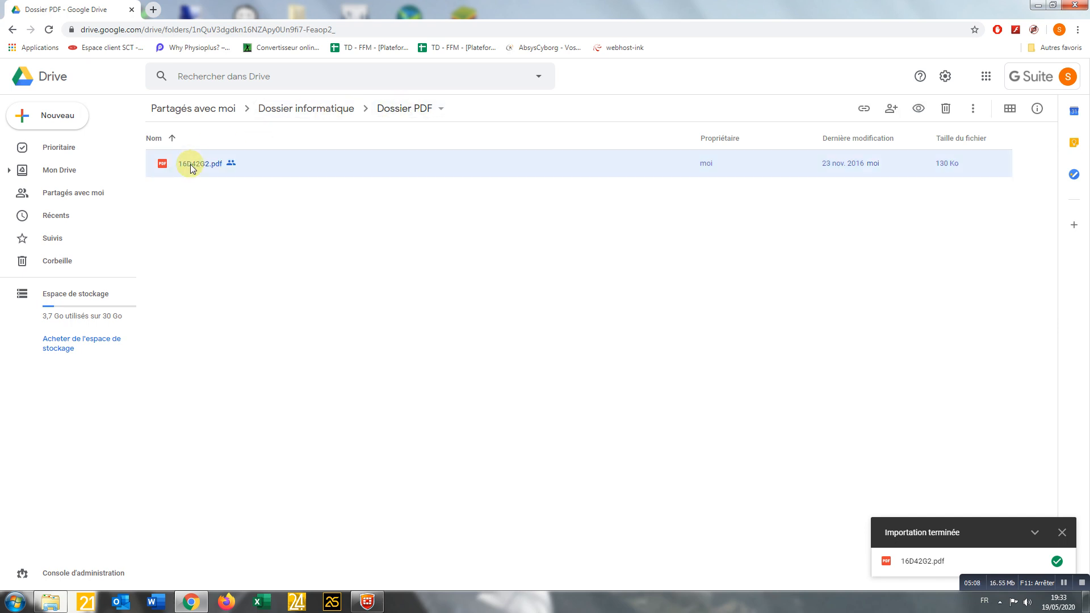
right_click(189, 165)
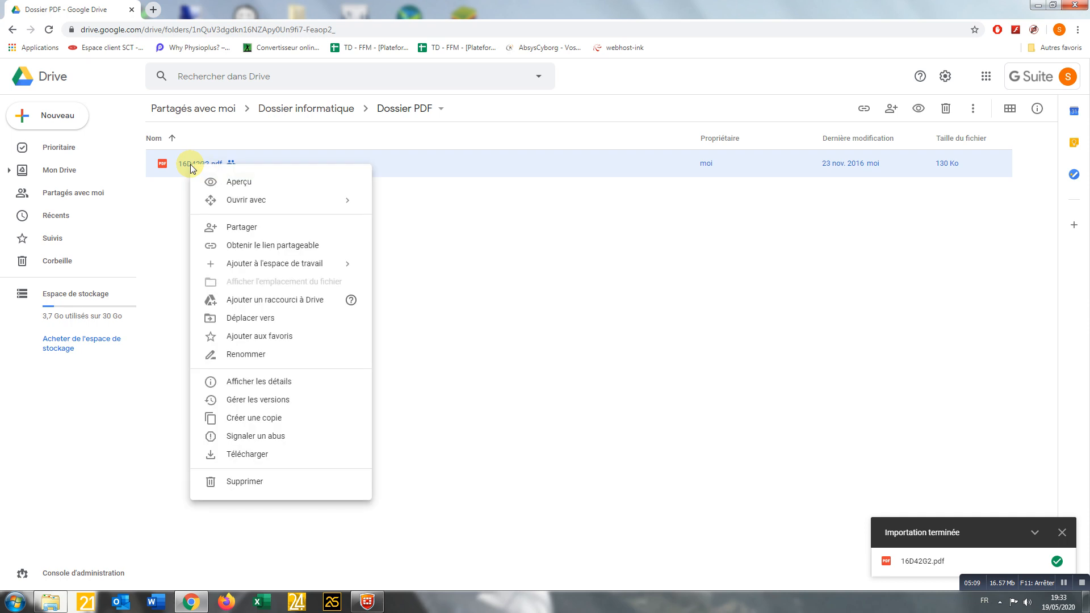
left_click(244, 482)
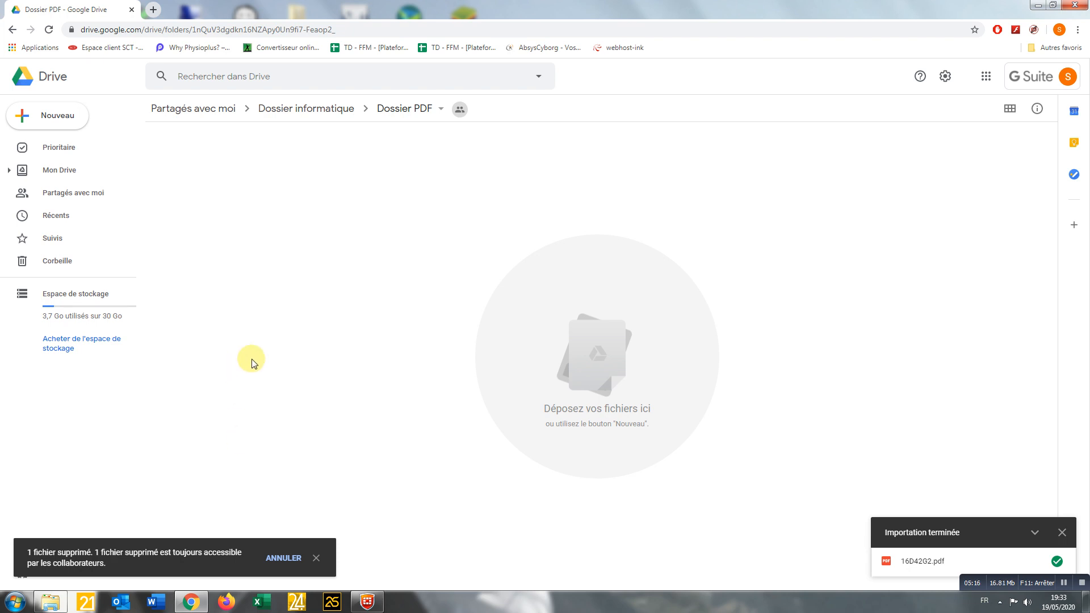
Restore 16D42G2.pdf from the trash.
left_click(57, 262)
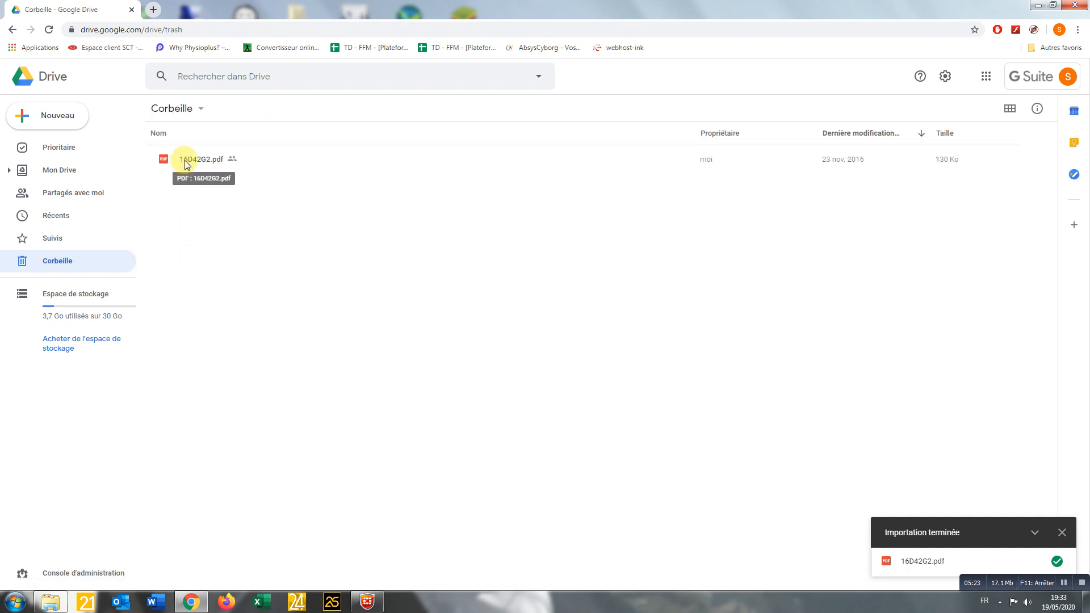
left_click(185, 162)
right_click(185, 162)
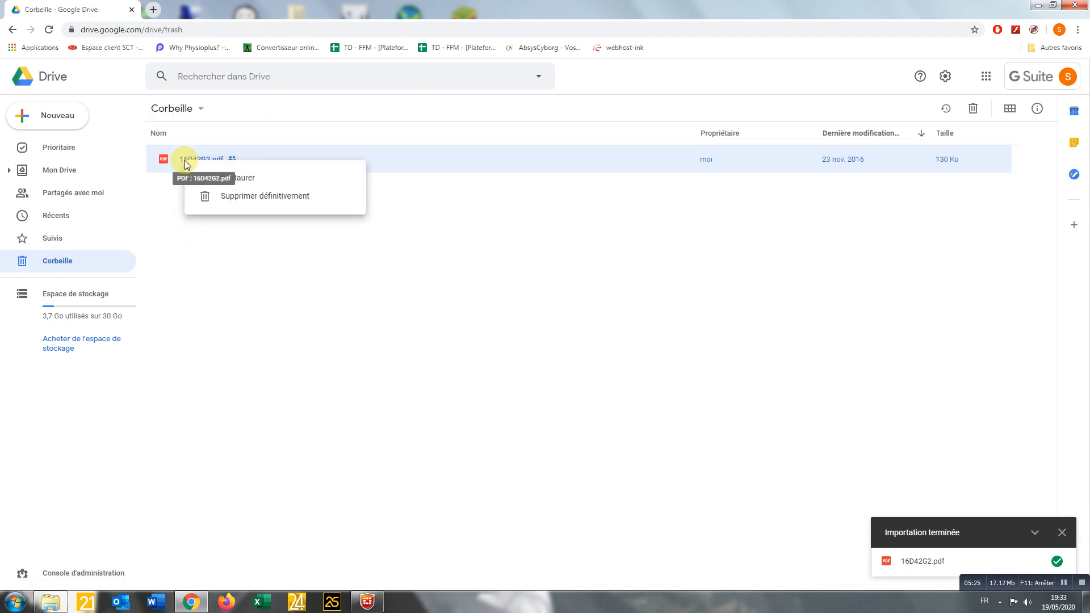
left_click(236, 177)
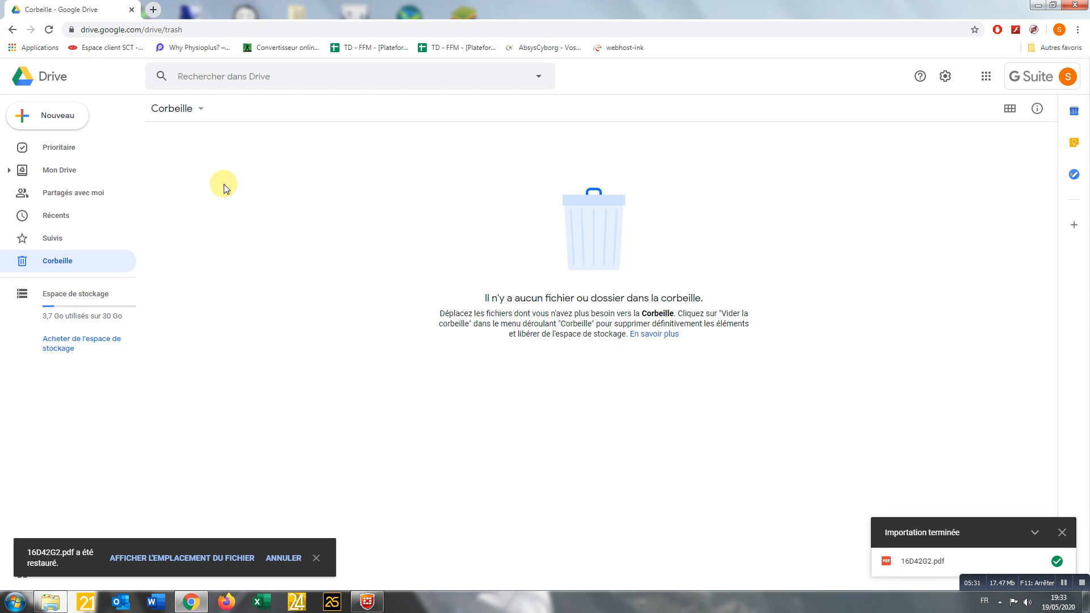
Go back to the shared items and open Dossier PDF inside Dossier informatique to check for the restored file.
left_click(56, 193)
double_click(189, 341)
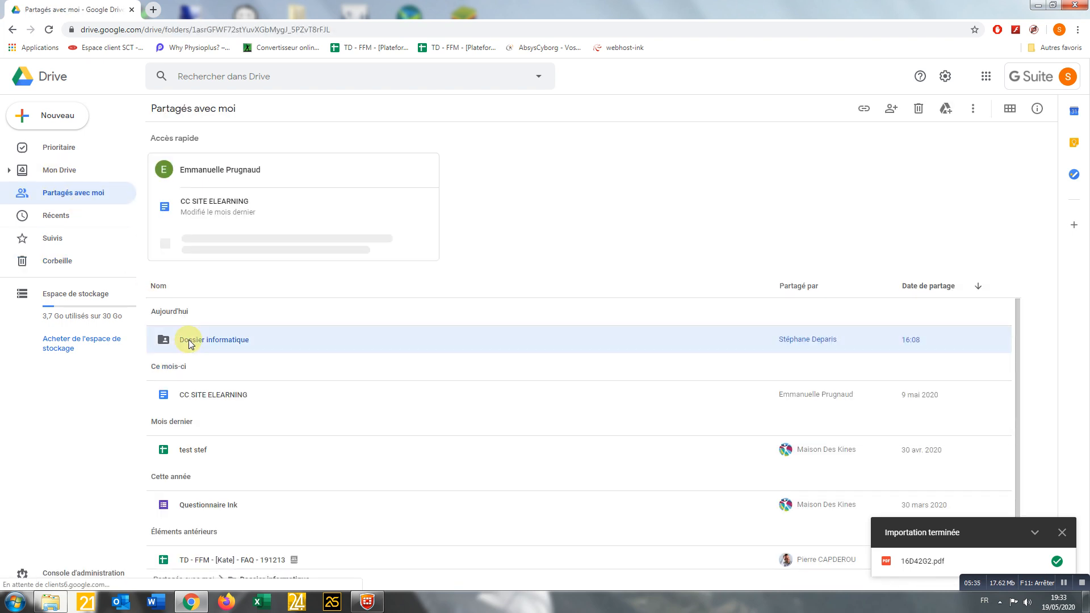
left_click(196, 164)
double_click(195, 162)
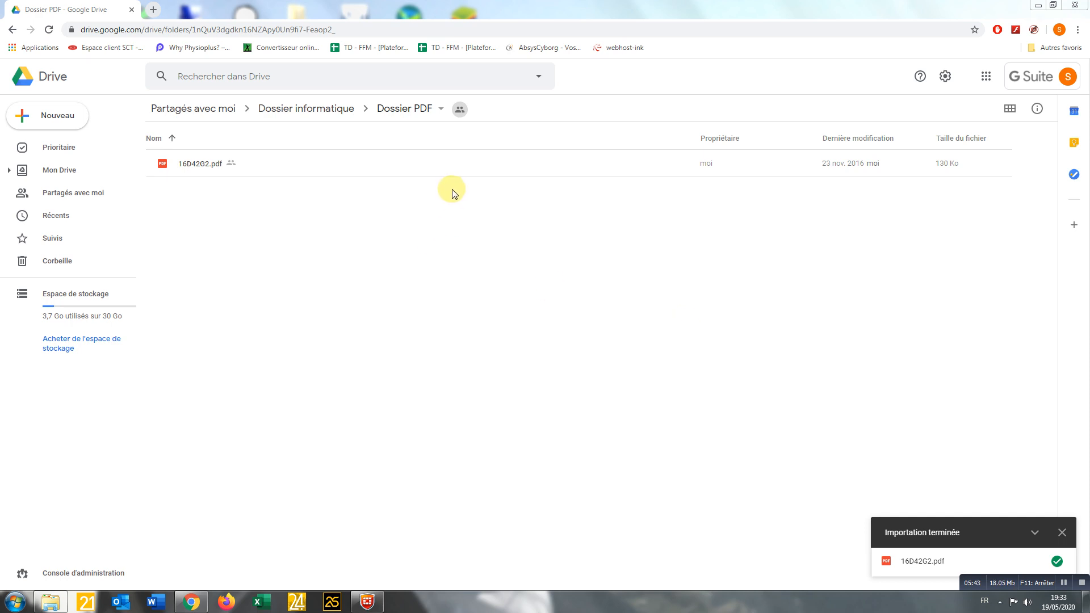
Try to share the Dossier PDF folder with an additional contact chosen from the suggestions, and cancel the invitation.
left_click(460, 111)
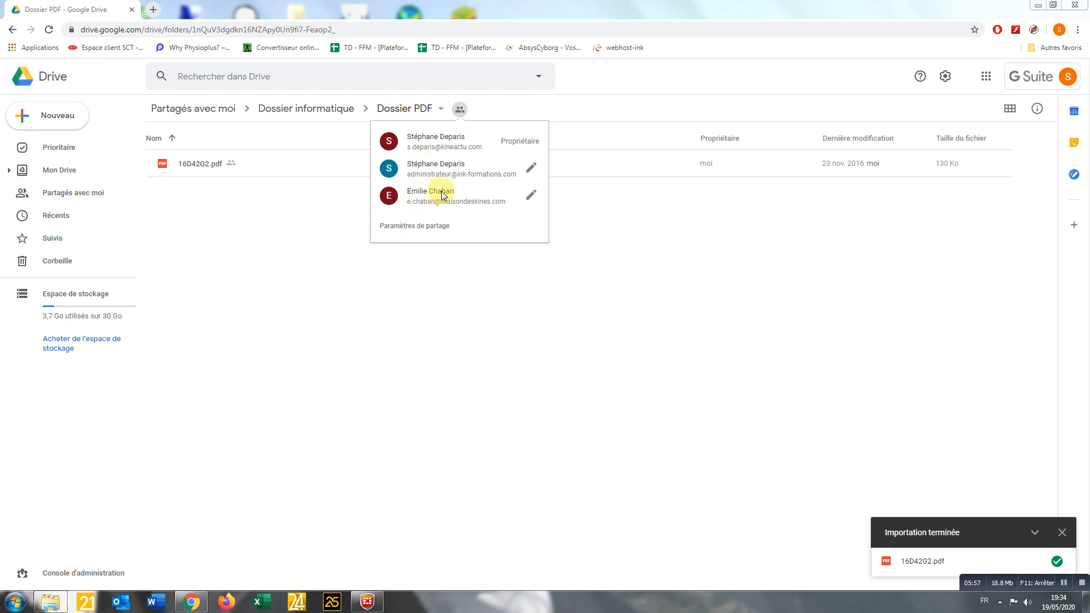
left_click(460, 113)
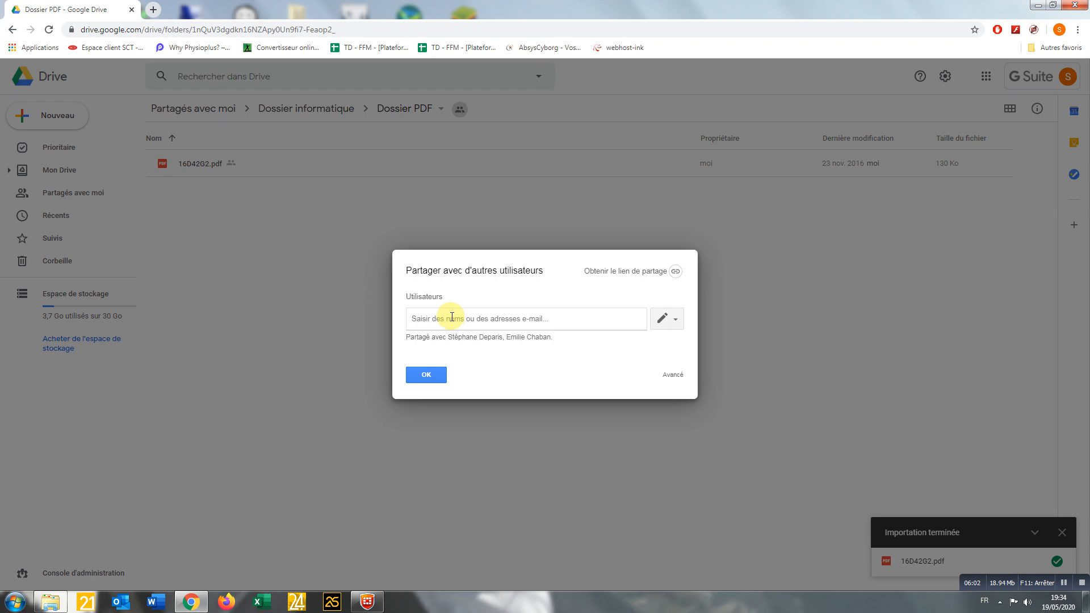
left_click(451, 317)
type("rudy")
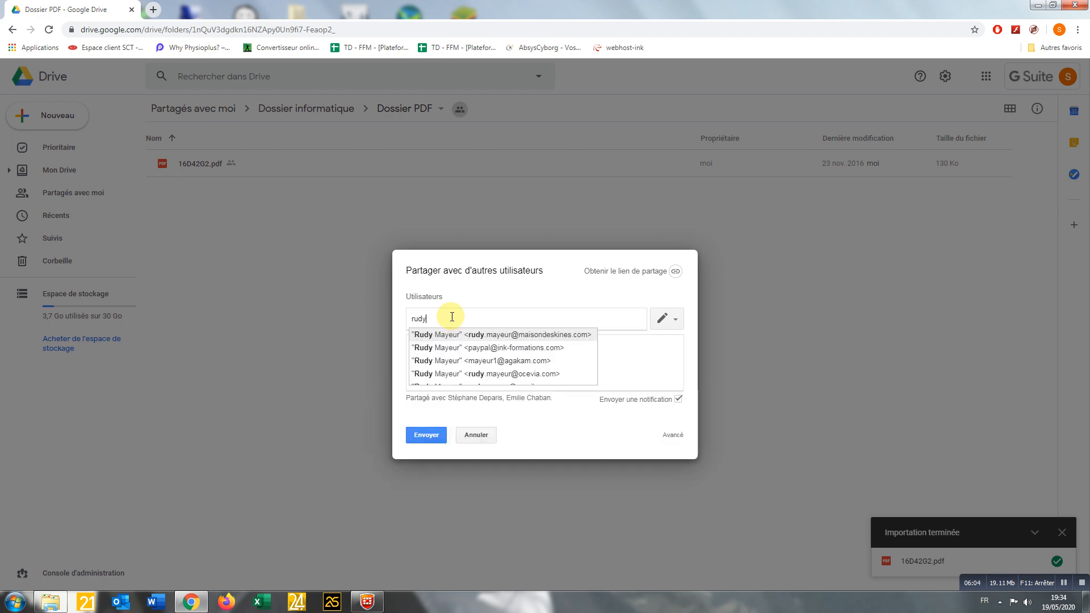
left_click(510, 335)
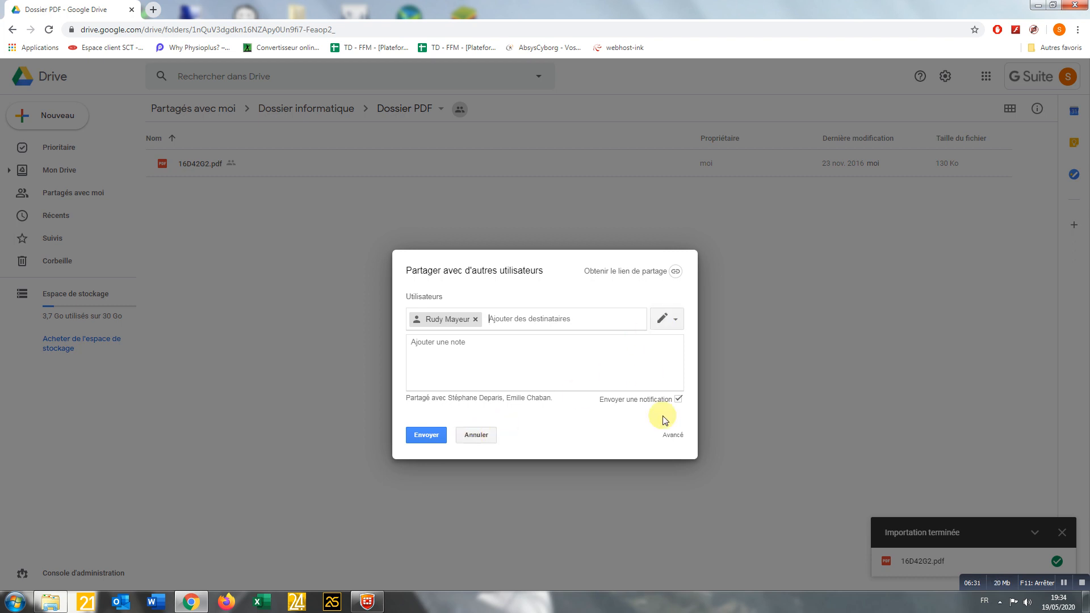
left_click(476, 435)
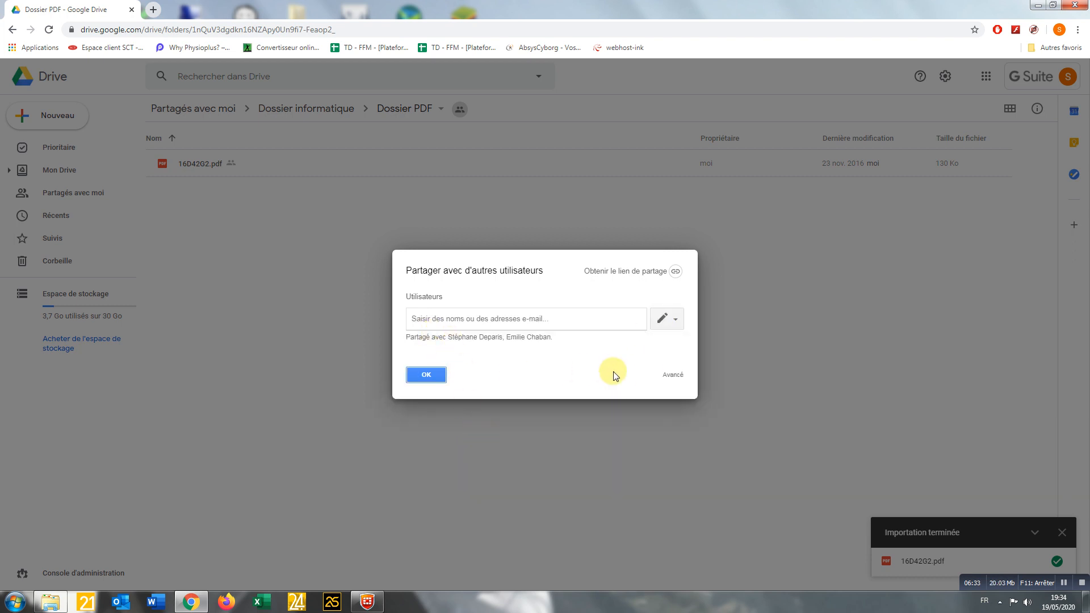
left_click(1064, 582)
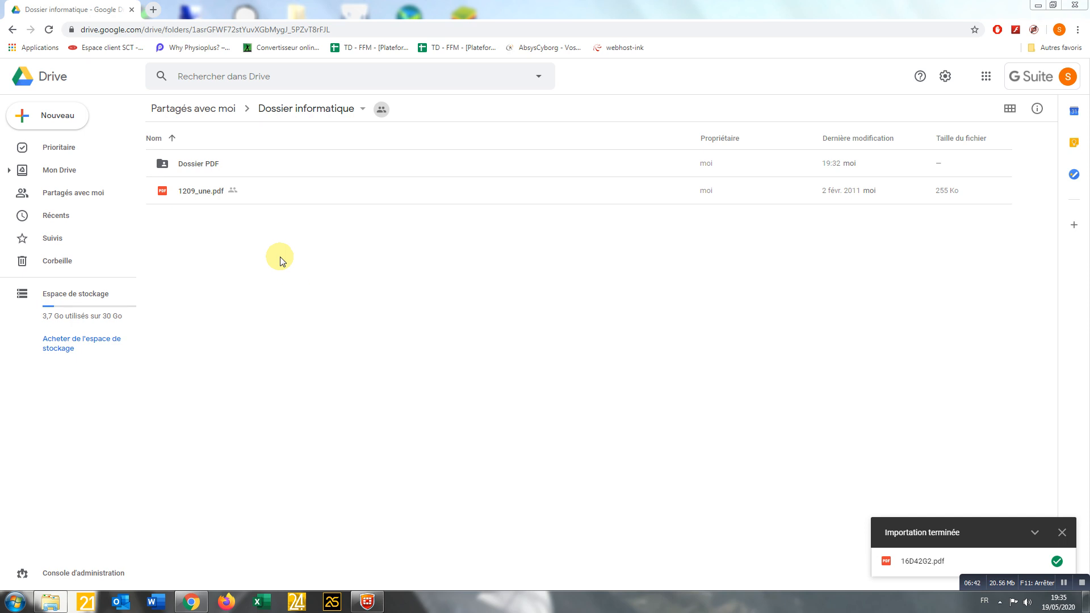
Create a Google Docs document in the Dossier informatique folder, accepting that it shares the folder's permissions.
right_click(281, 260)
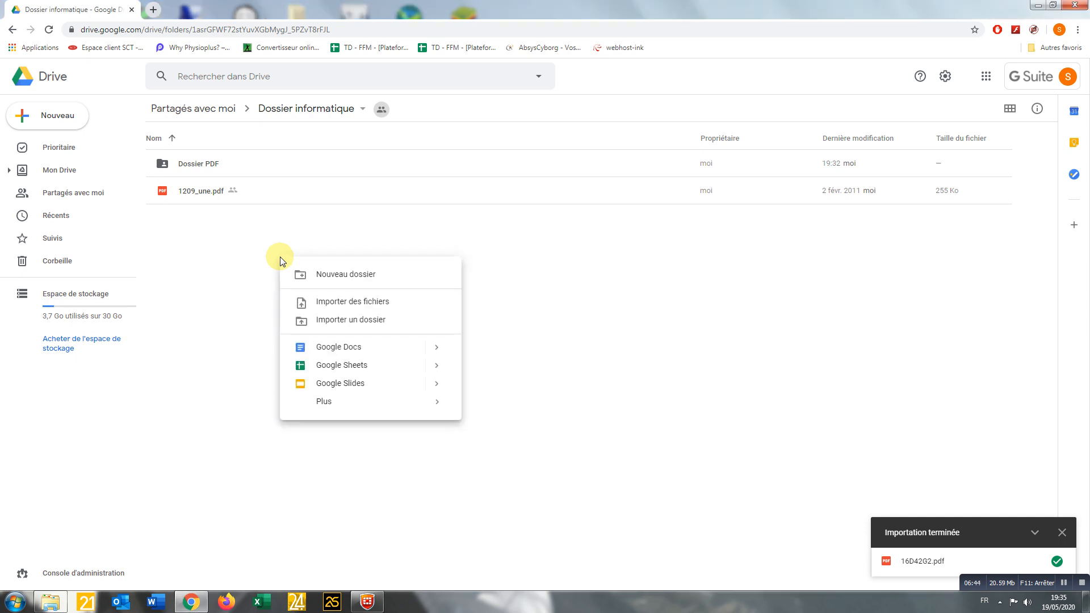
left_click(336, 347)
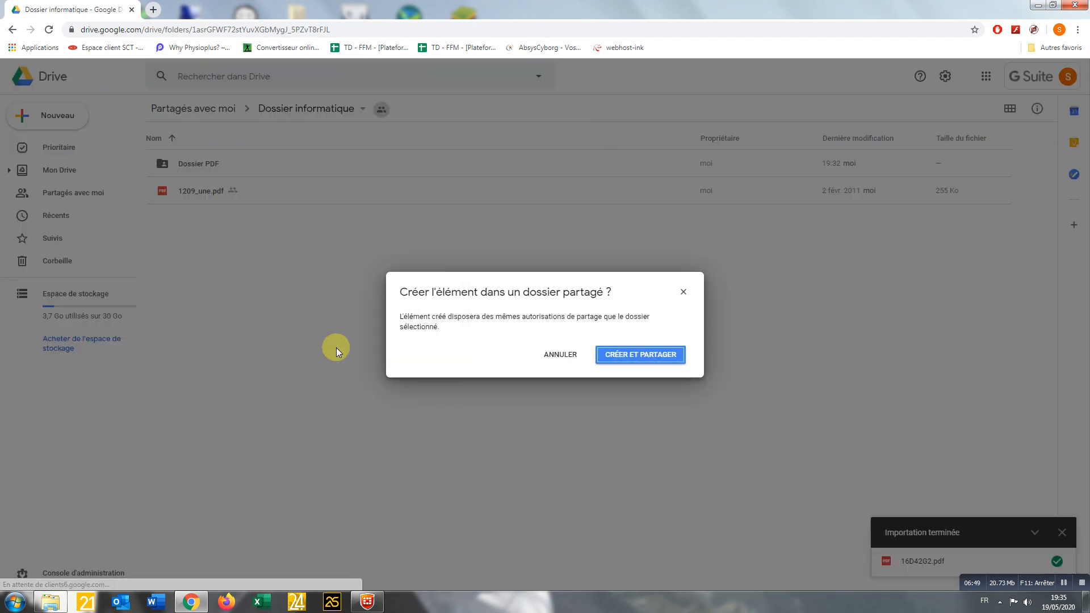
left_click(648, 359)
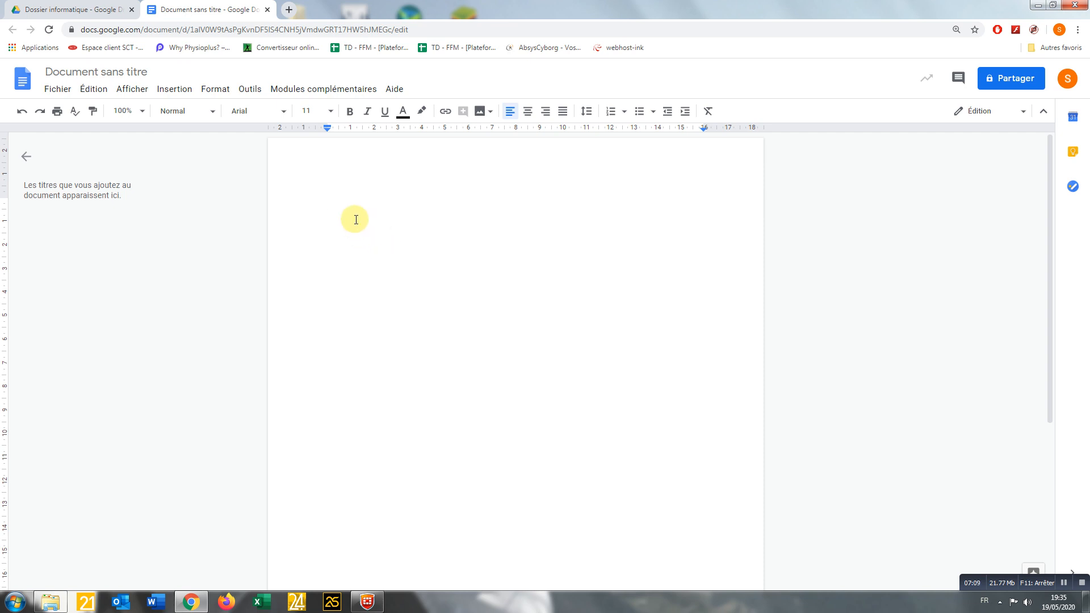
Enter the sample text scsdsQDSDF in the document body, followed by a blank line and SDF.
type("scsdsQDSDF")
key("Return")
key("Return")
type("SDF")
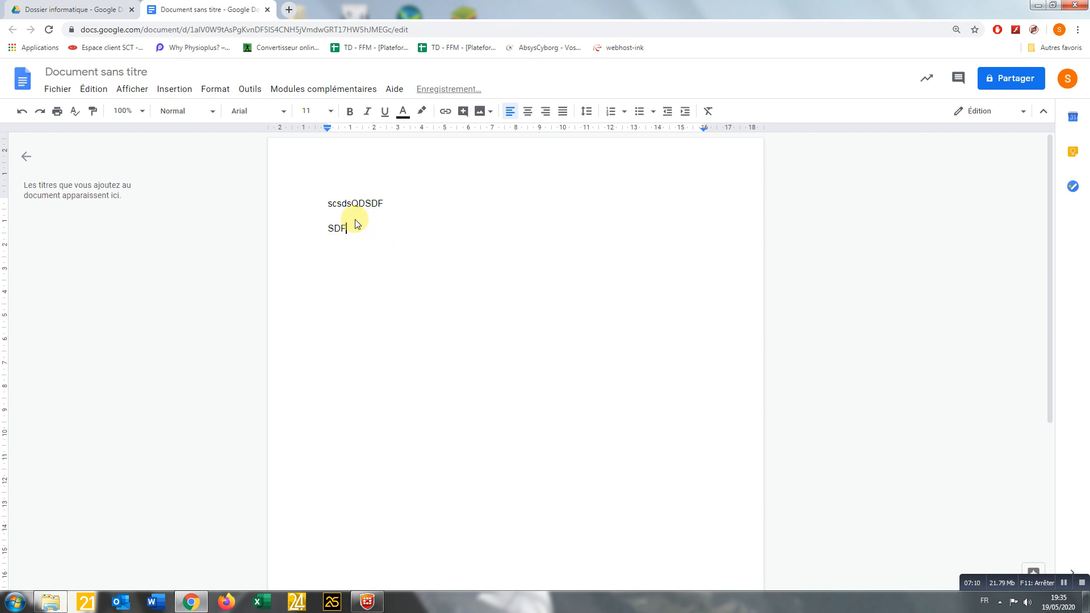
Rename the document as DOC 1 and close it.
left_click(127, 76)
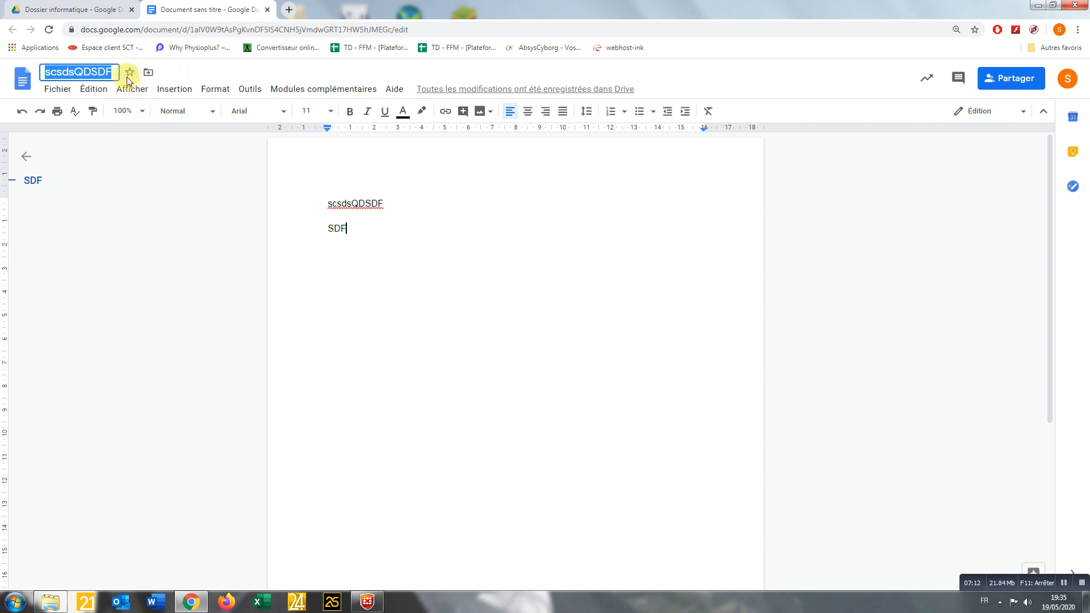
type("DOC 1")
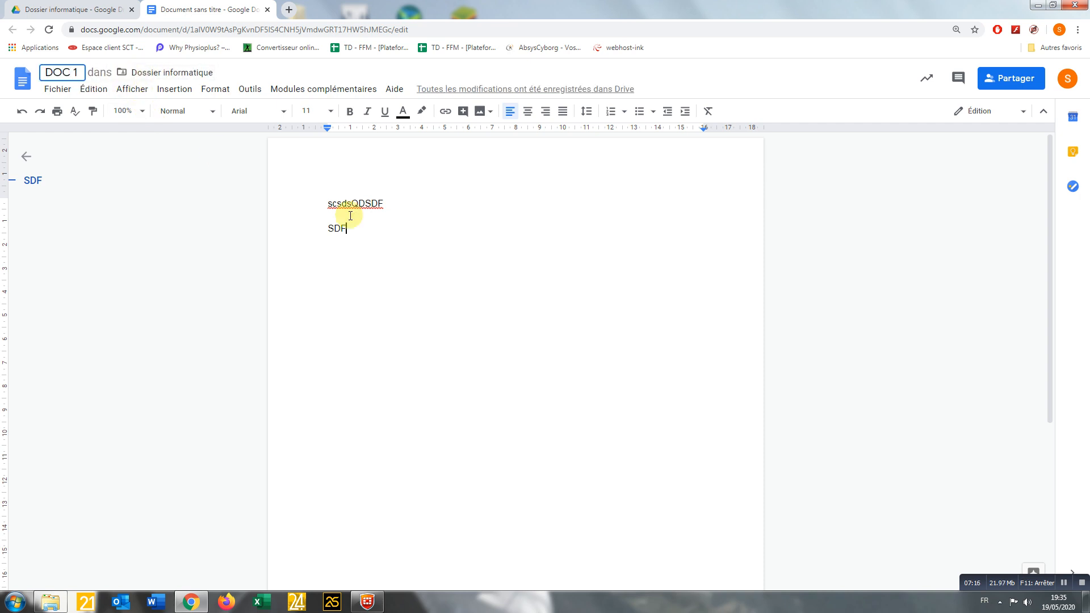
left_click(406, 228)
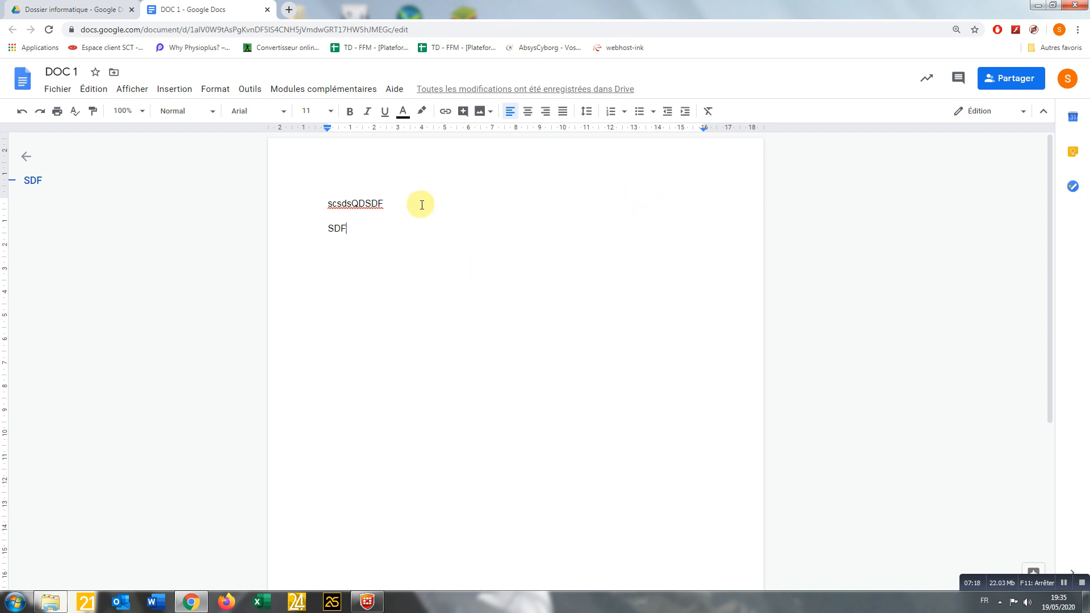
left_click(267, 10)
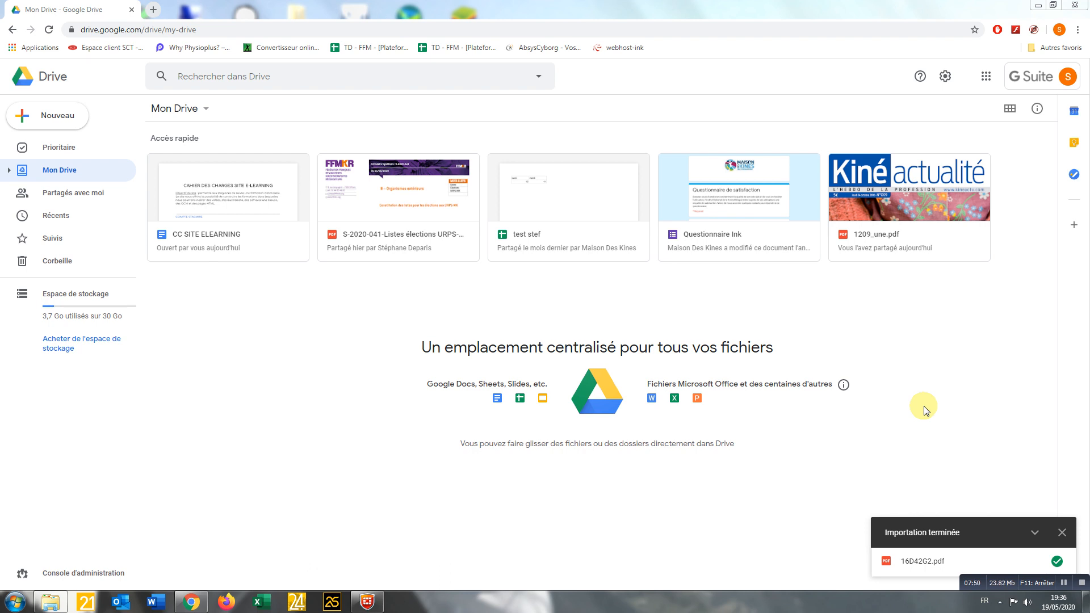
mouse_move(1058, 561)
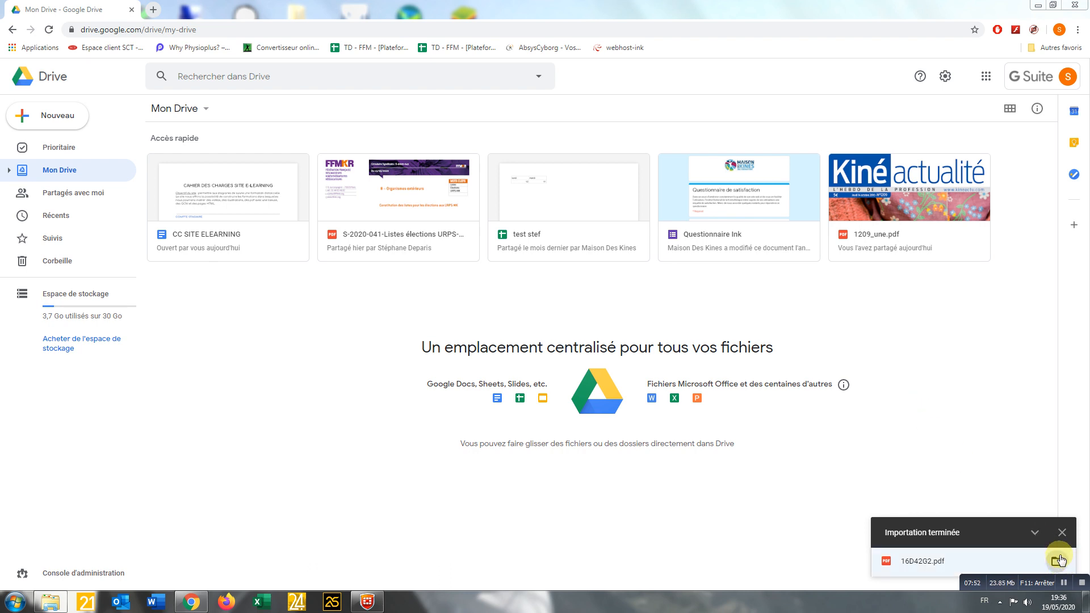